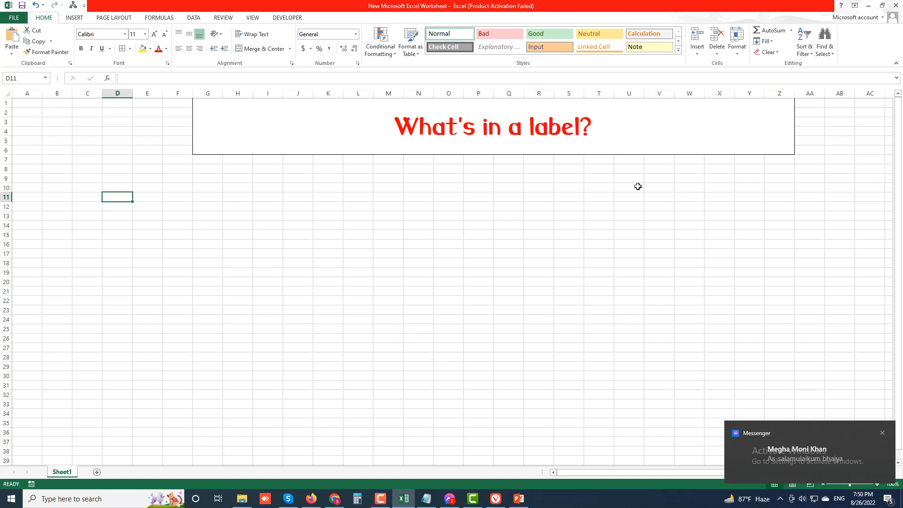
# Dismiss the Messenger notification and turn the system volume down to mute
pyautogui.click(883, 433)
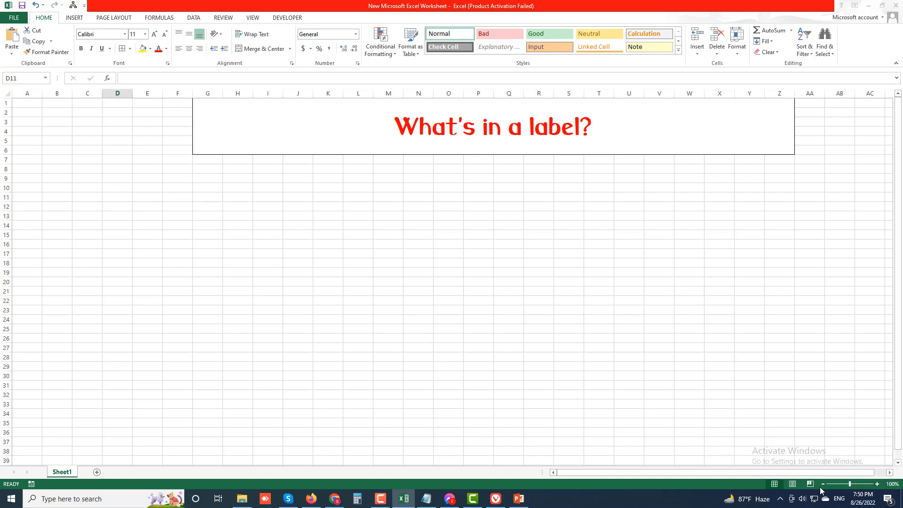
pyautogui.click(803, 502)
pyautogui.moveTo(809, 475); pyautogui.dragTo(768, 475)
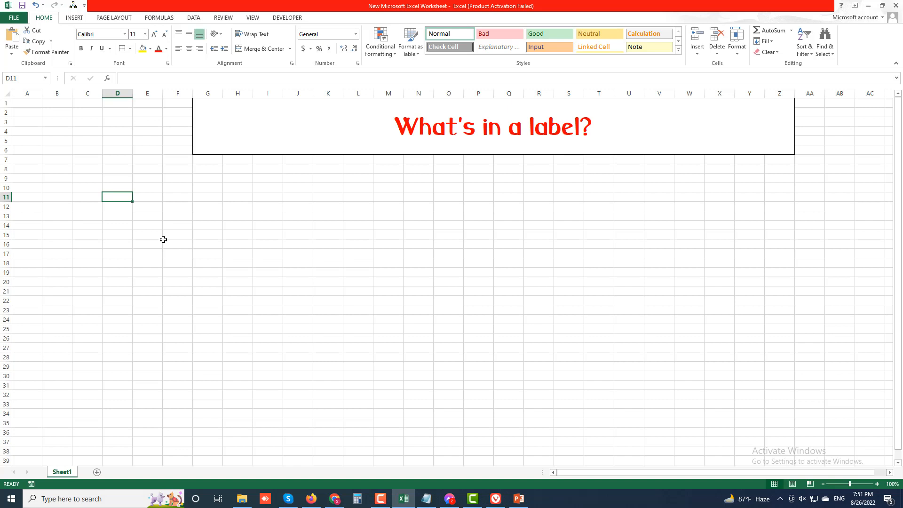
# Enter A-Z in cell G13 and 0-9 in cell H13
pyautogui.click(219, 214)
pyautogui.write('A')
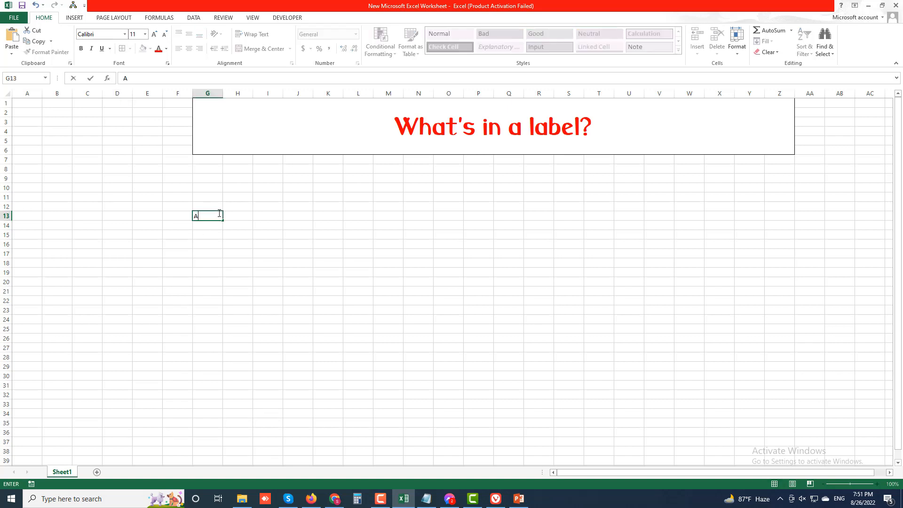
pyautogui.write('-Z')
pyautogui.click(237, 215)
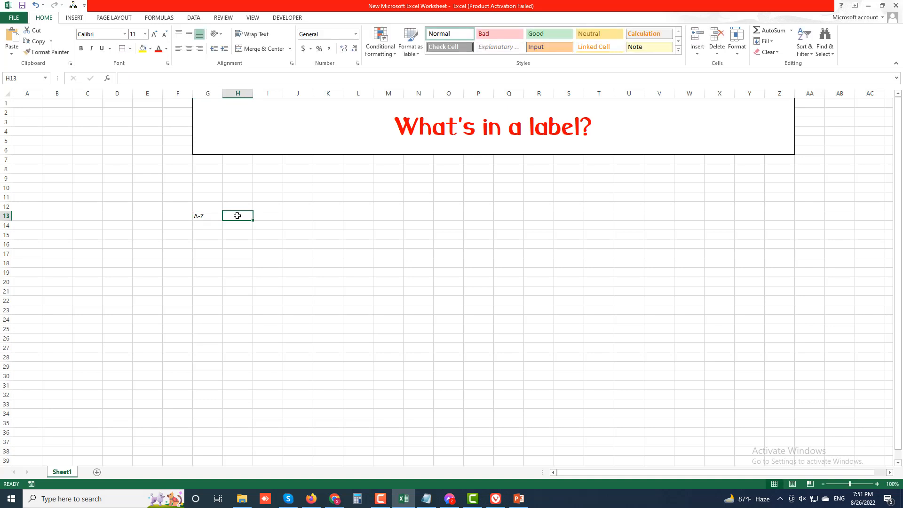
pyautogui.write('0-9')
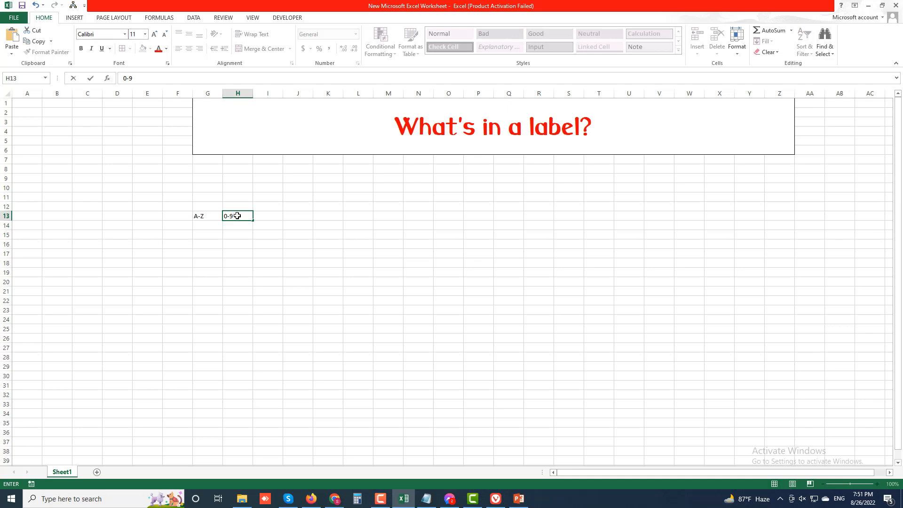
# Enter the label 5CT in cell I13 and reselect that cell to check it
pyautogui.click(277, 214)
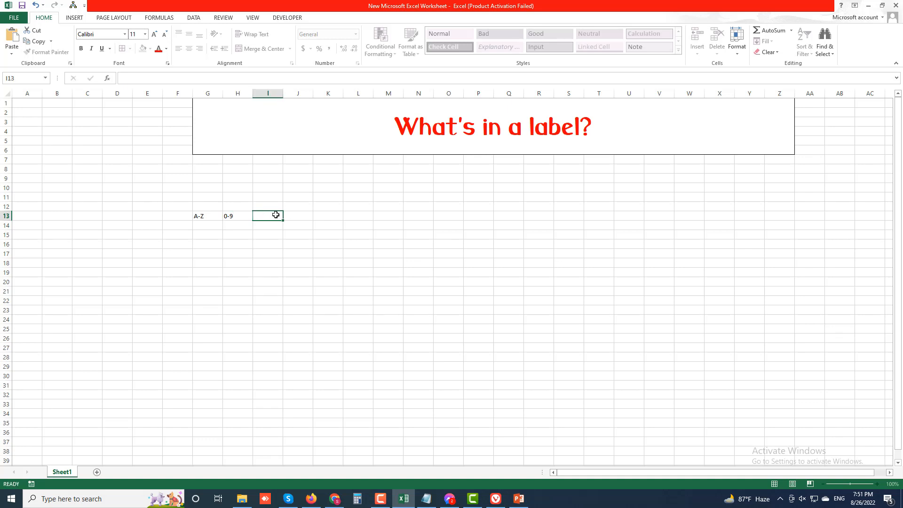
pyautogui.write('5CT')
pyautogui.doubleClick(262, 215)
pyautogui.press('Tab')
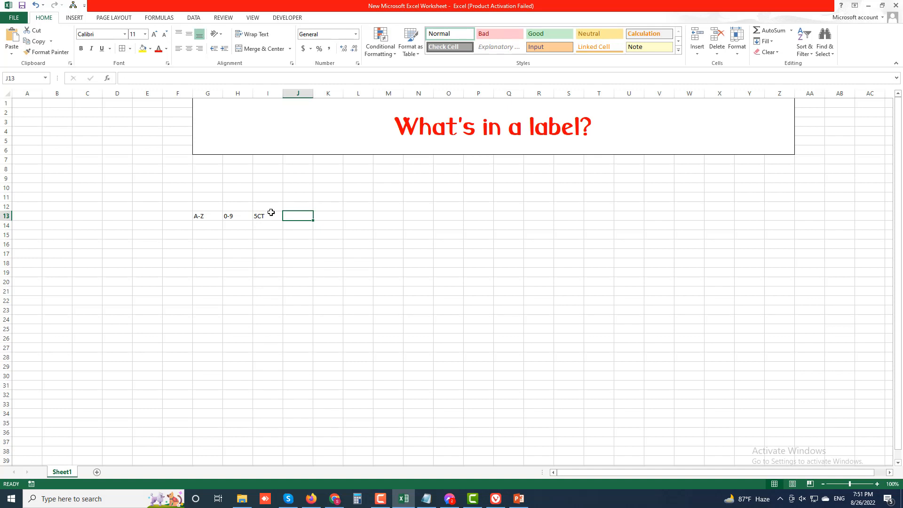
pyautogui.click(267, 217)
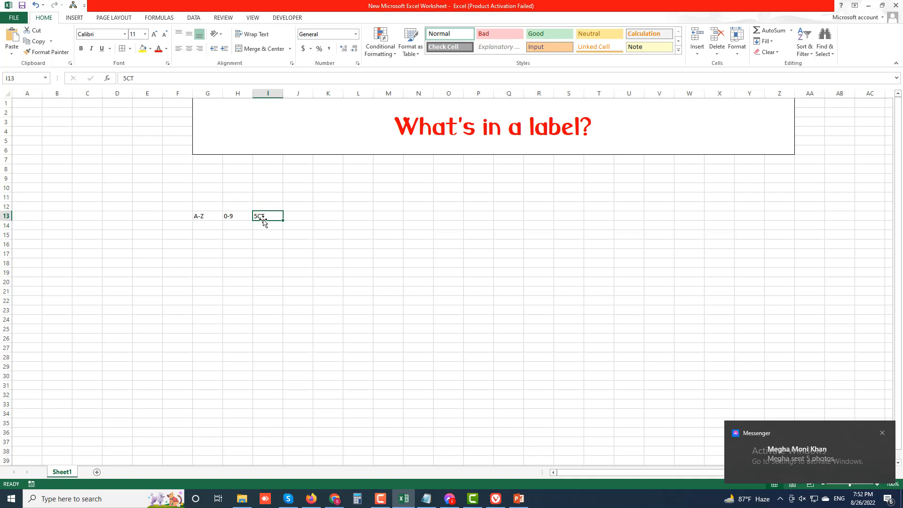
# Enter the label j,k in cell K13 and reselect the cell to check its content
pyautogui.click(328, 217)
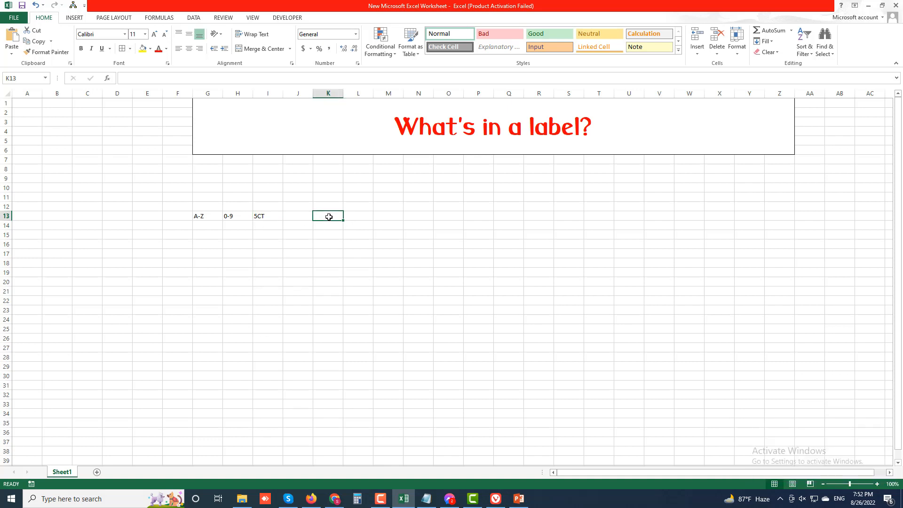
pyautogui.write('j')
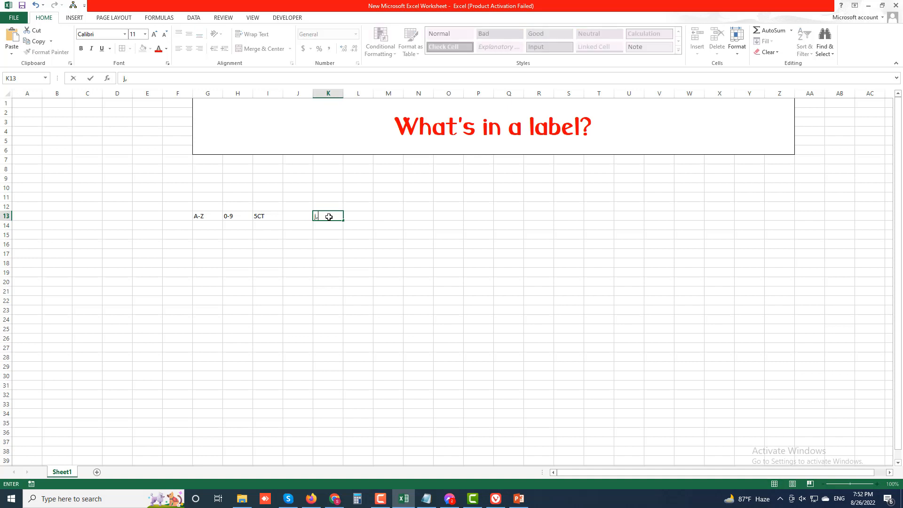
pyautogui.write(',k')
pyautogui.click(356, 214)
pyautogui.click(323, 219)
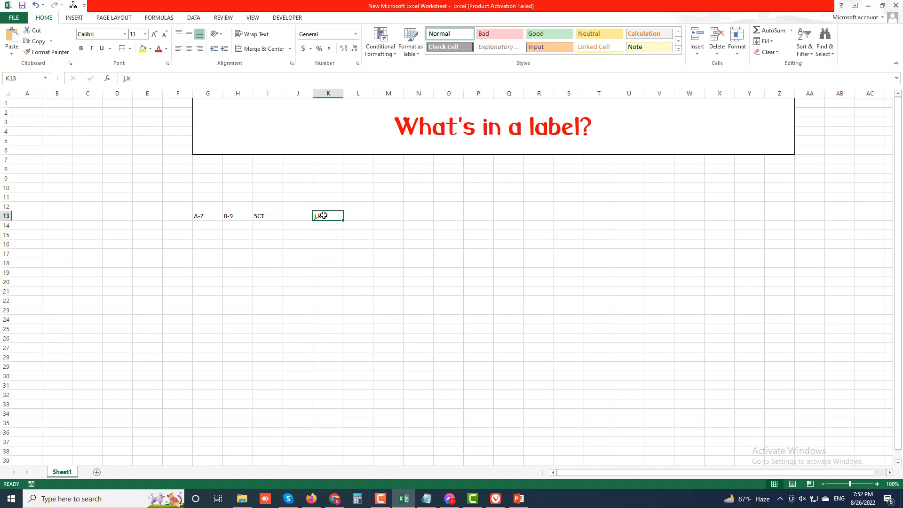
pyautogui.doubleClick(324, 217)
# Enter the label 2J,KL in cell L13
pyautogui.click(353, 215)
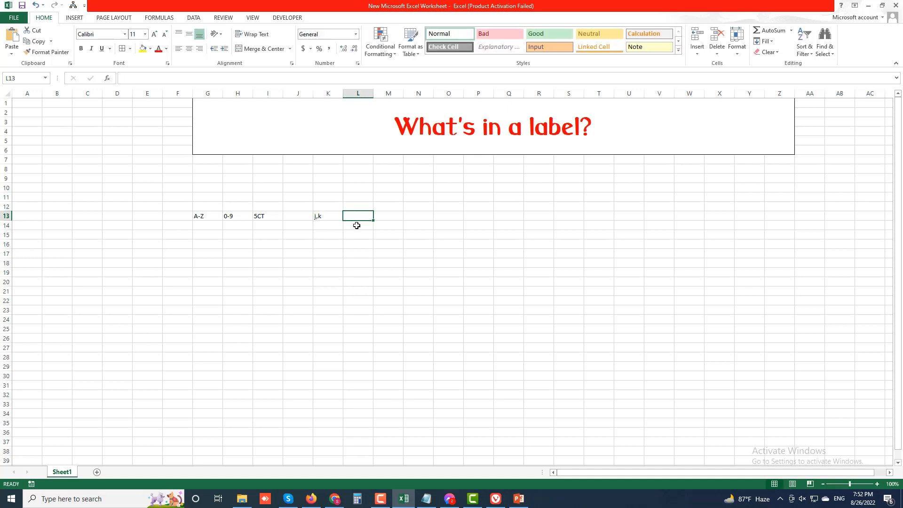
pyautogui.write('2')
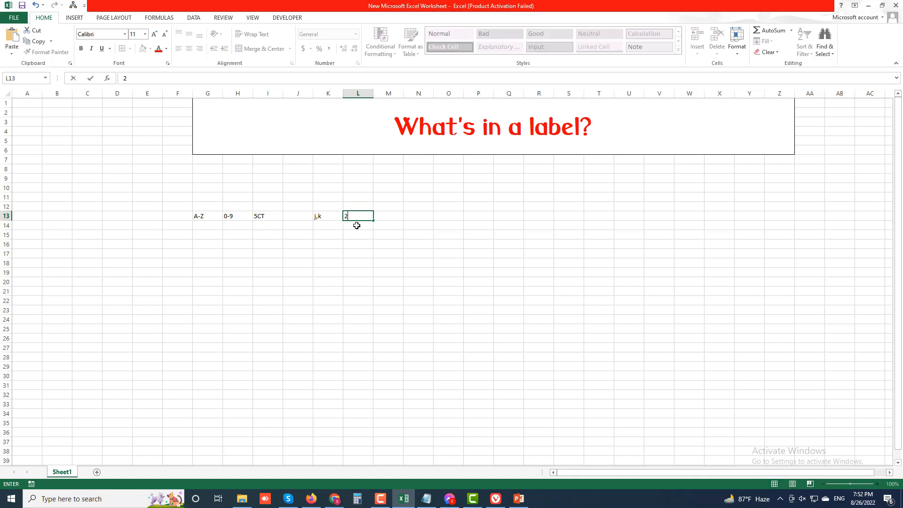
pyautogui.write('J,KL')
pyautogui.press('Return')
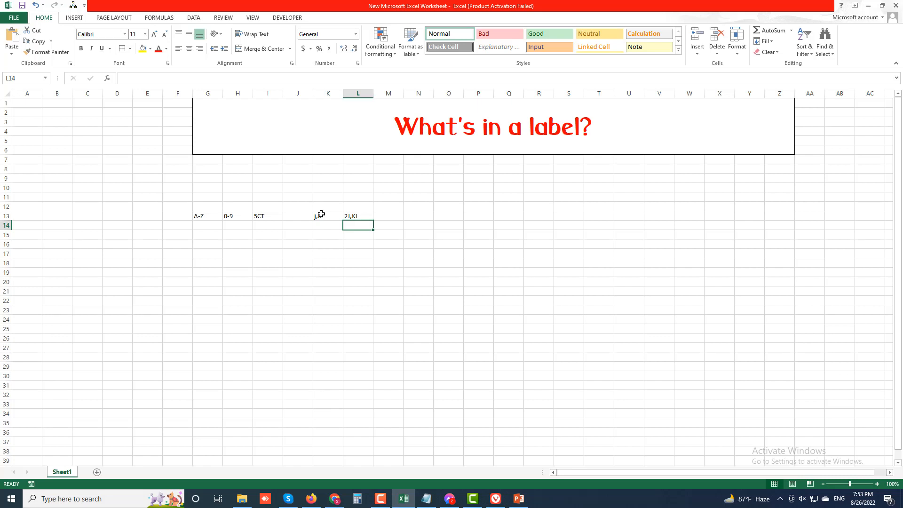
# Enter the label C123 in cell M13 and a hyphenated social-security-style number in cell N13
pyautogui.click(394, 216)
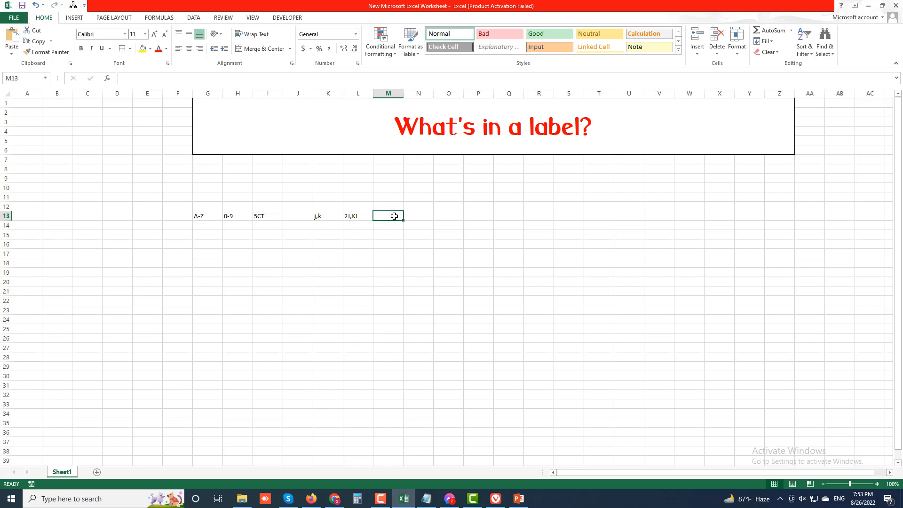
pyautogui.write('C123')
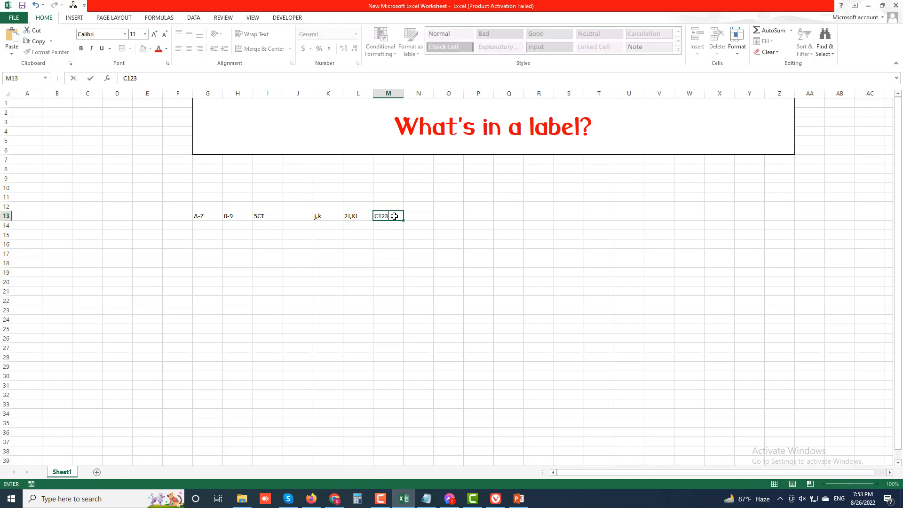
pyautogui.click(422, 214)
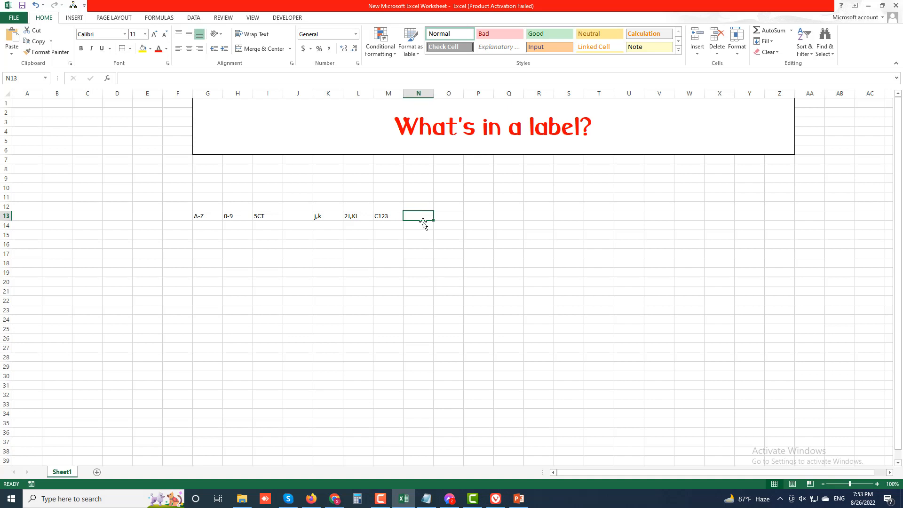
pyautogui.write('666')
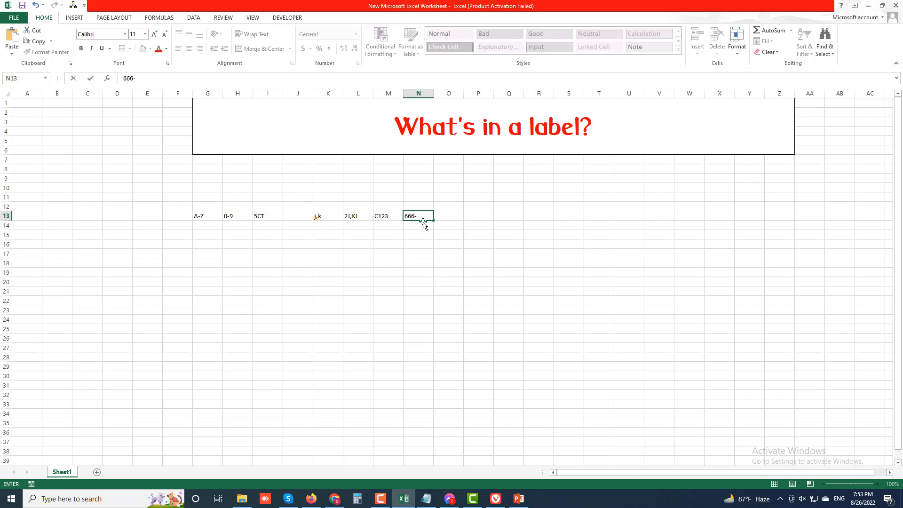
pyautogui.write('-45-0034')
pyautogui.click(452, 224)
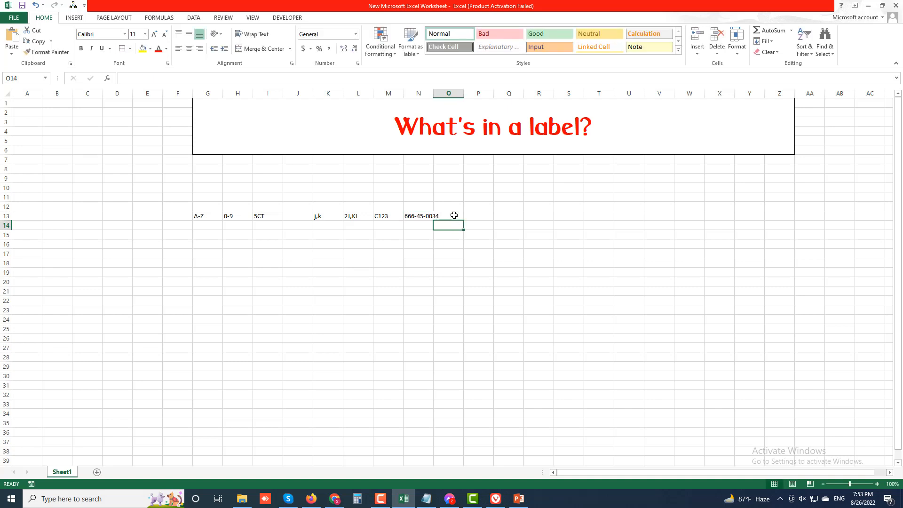
pyautogui.click(454, 215)
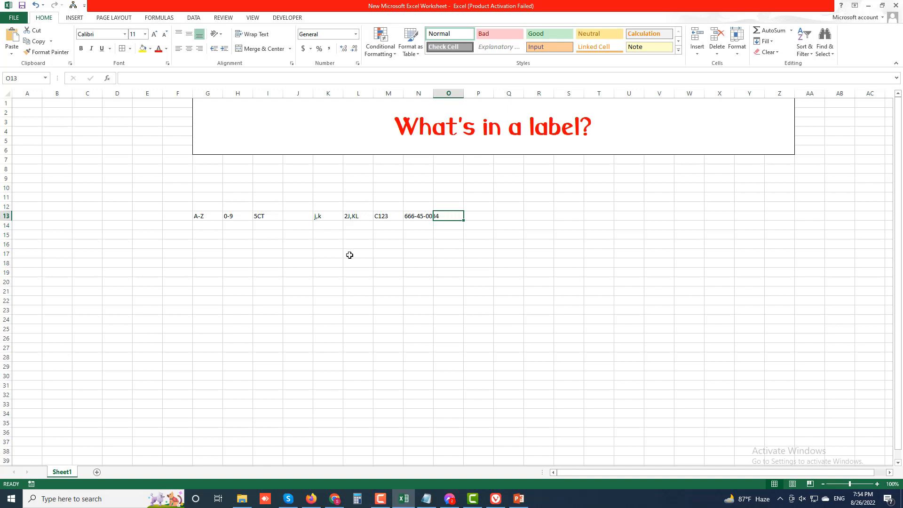
# Enter the date 1/2/2022 in cell H19 with hyphens as separators, and reselect the cell to check its format
pyautogui.click(240, 274)
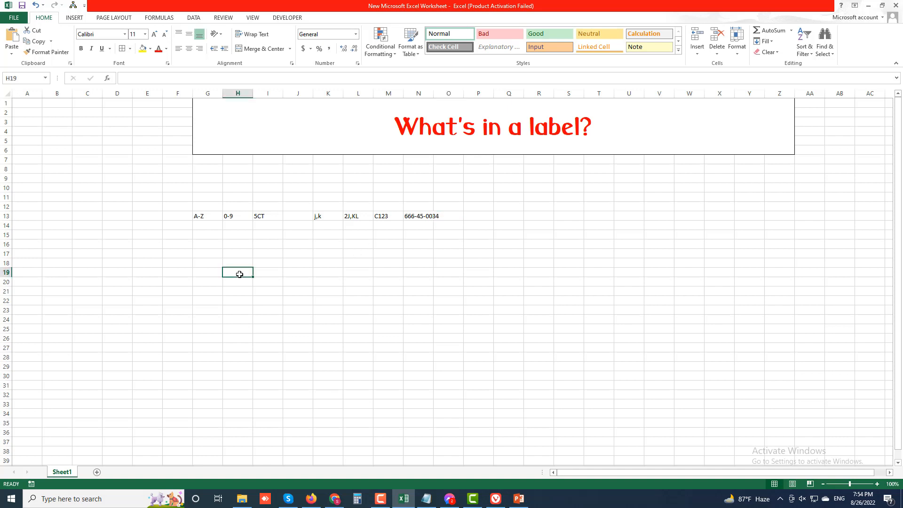
pyautogui.write('1-')
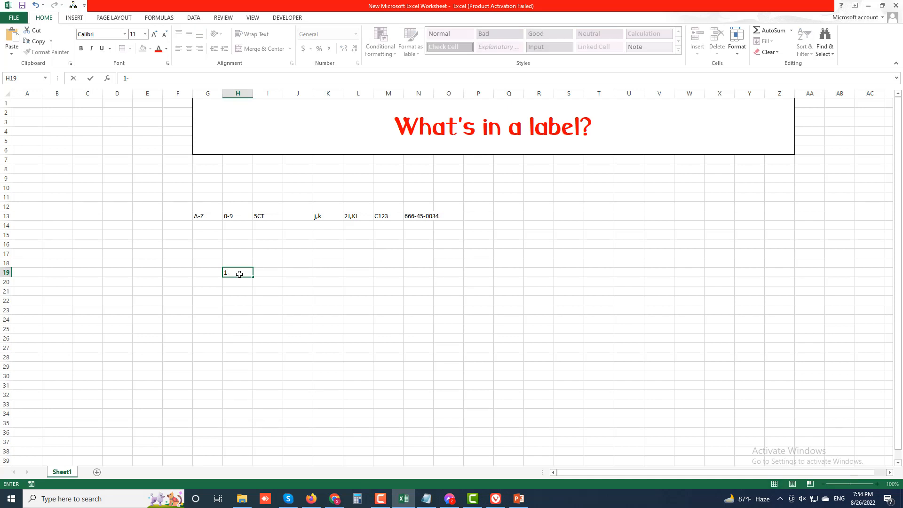
pyautogui.write('2-22')
pyautogui.press('Return')
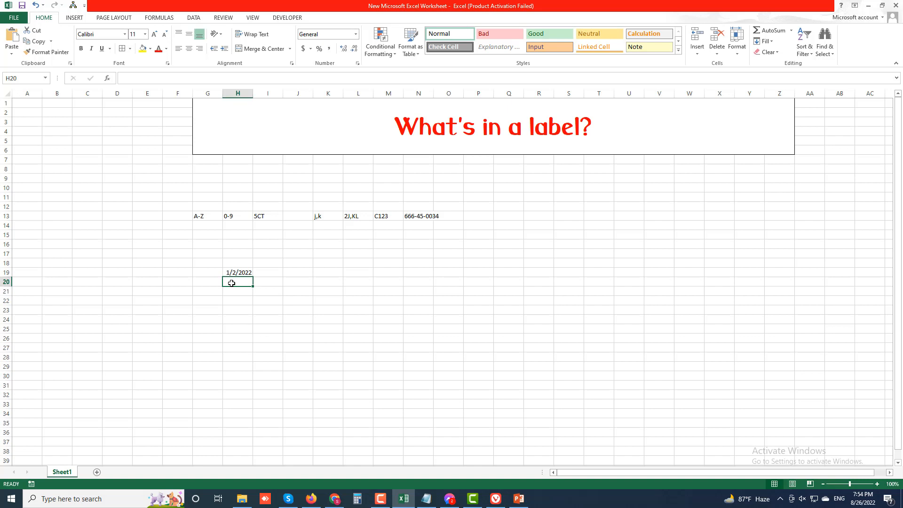
pyautogui.click(234, 273)
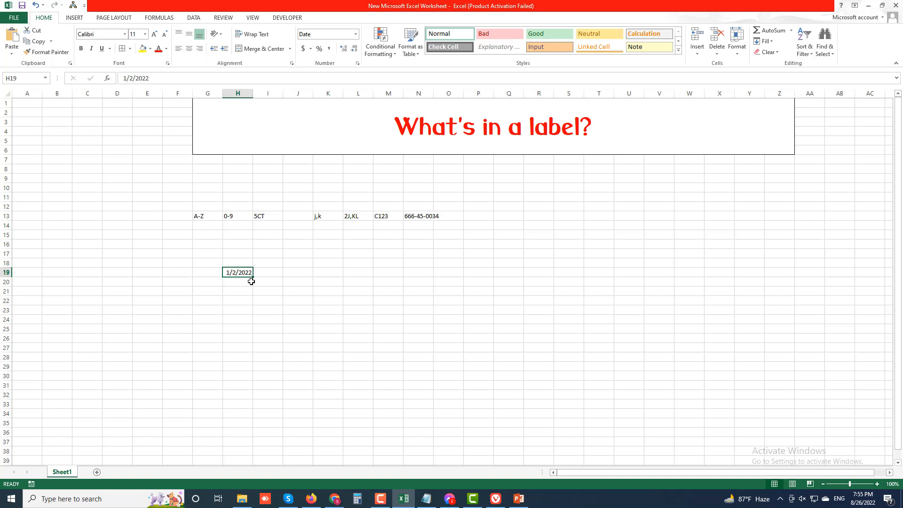
pyautogui.click(261, 274)
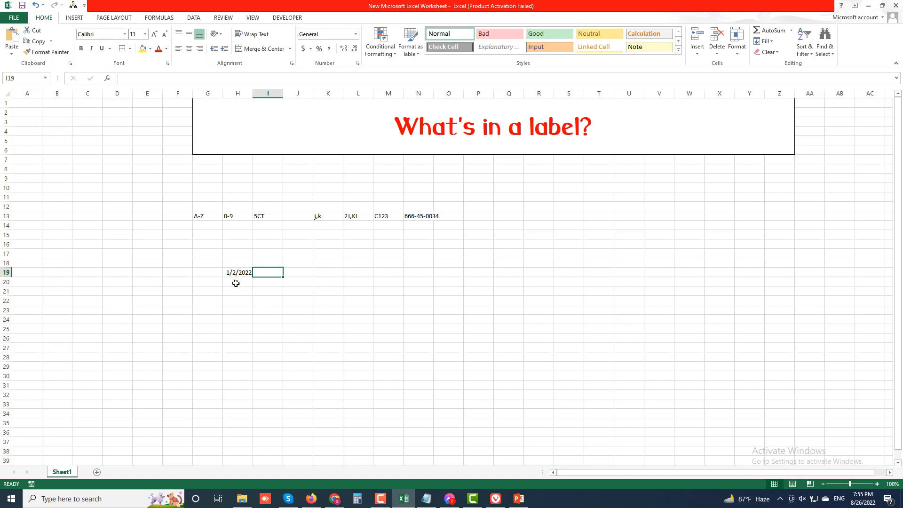
# Enter 12-30-13 in cell J19 as a text label by prefixing it with an apostrophe
pyautogui.click(301, 271)
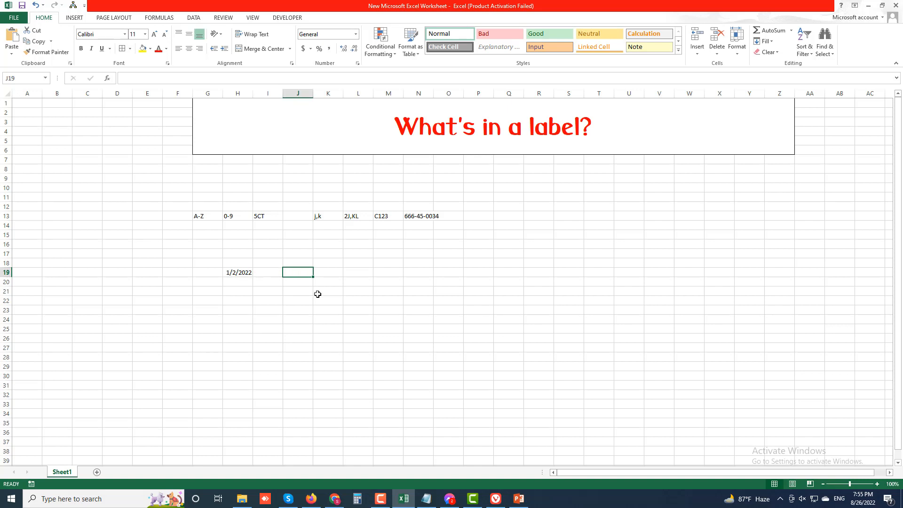
pyautogui.write('12')
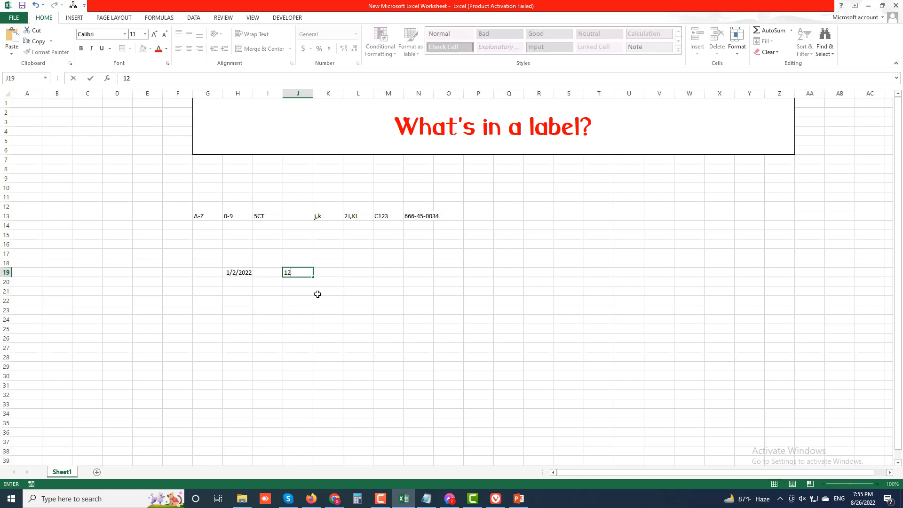
pyautogui.write('-30-13')
pyautogui.click(286, 273)
pyautogui.write("'")
pyautogui.click(330, 284)
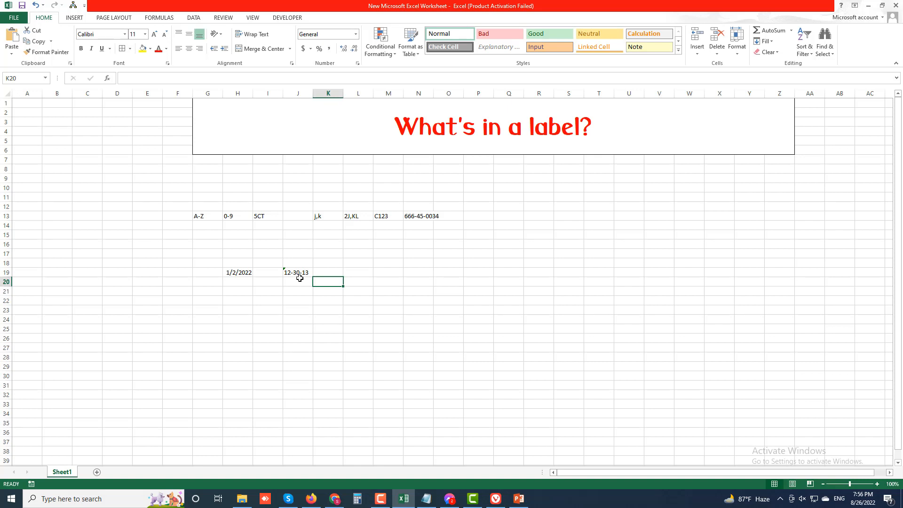
# Enter 3/4 in cell M19 without any prefix
pyautogui.click(383, 273)
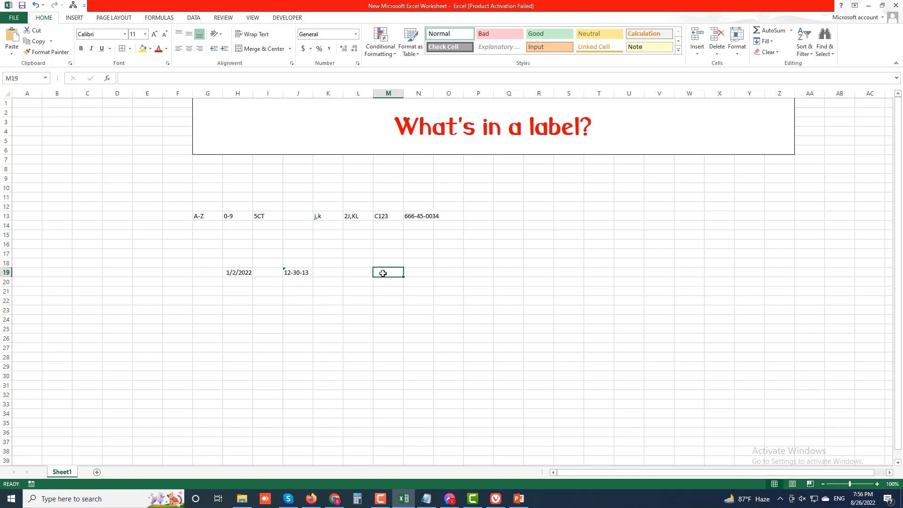
pyautogui.write('3')
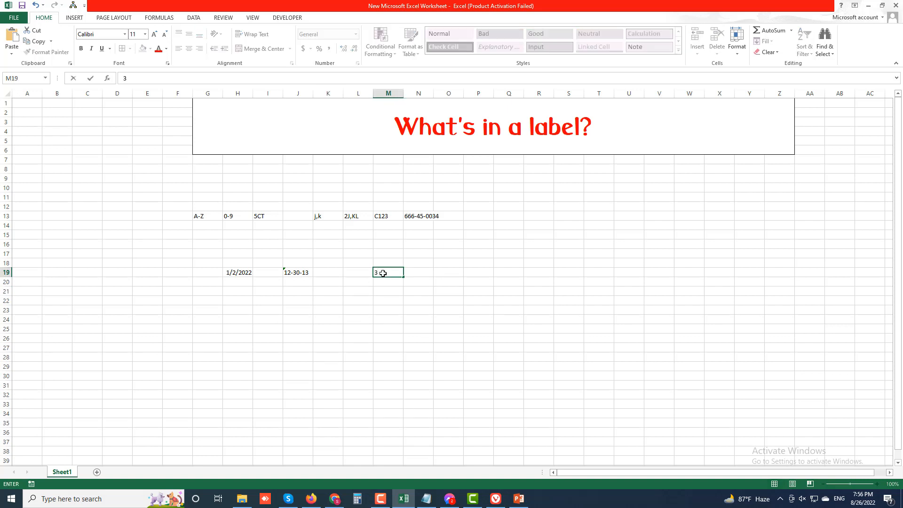
pyautogui.write('/4')
pyautogui.press('Return')
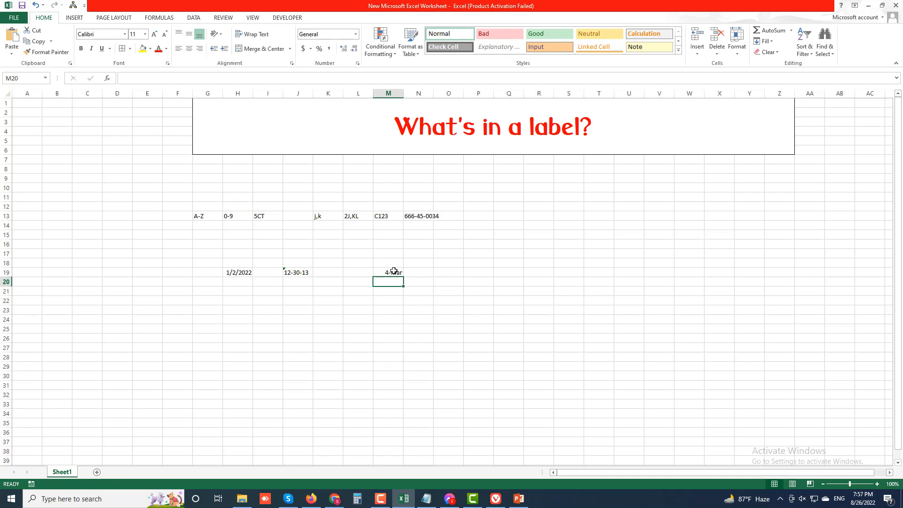
# Enter 3/4 in cell L21 as a text label with a leading apostrophe
pyautogui.click(355, 293)
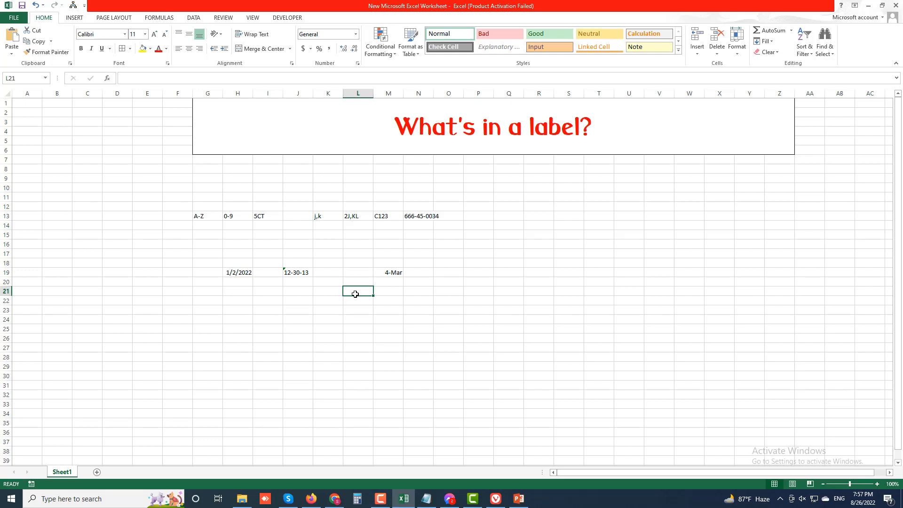
pyautogui.write("'")
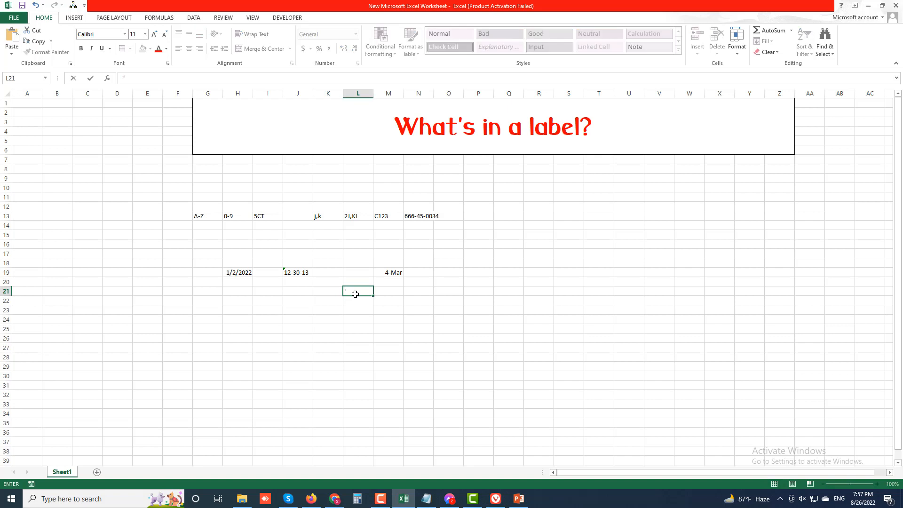
pyautogui.write('3/4')
pyautogui.press('Return')
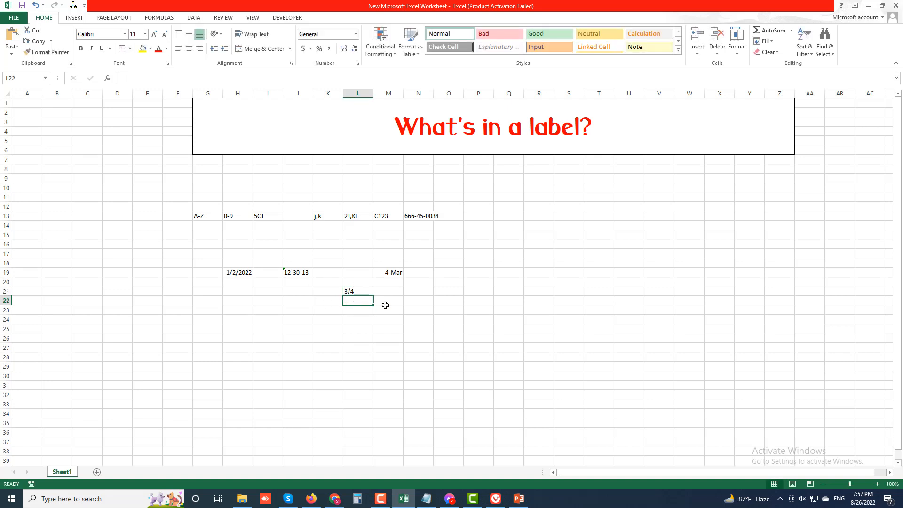
pyautogui.click(413, 304)
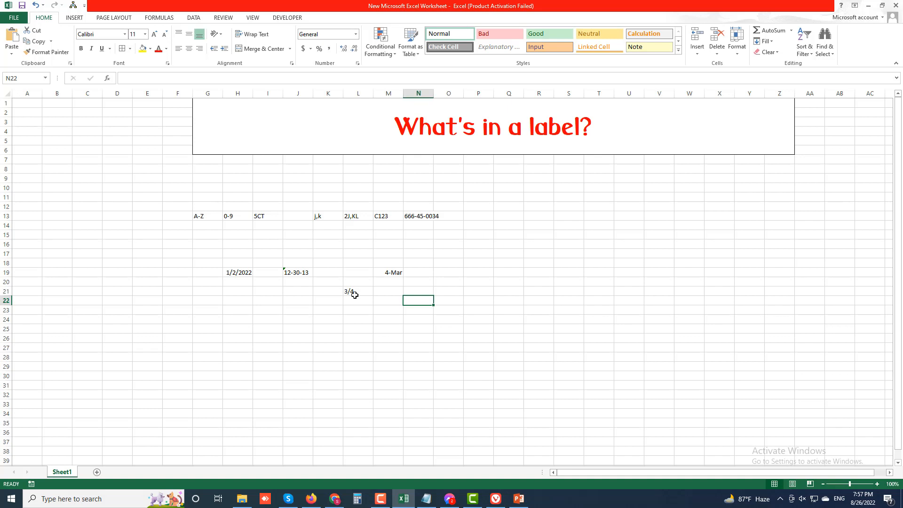
# Enter the formula =3/4 in cell M22, and select the text fraction in L21 for comparison
pyautogui.click(388, 302)
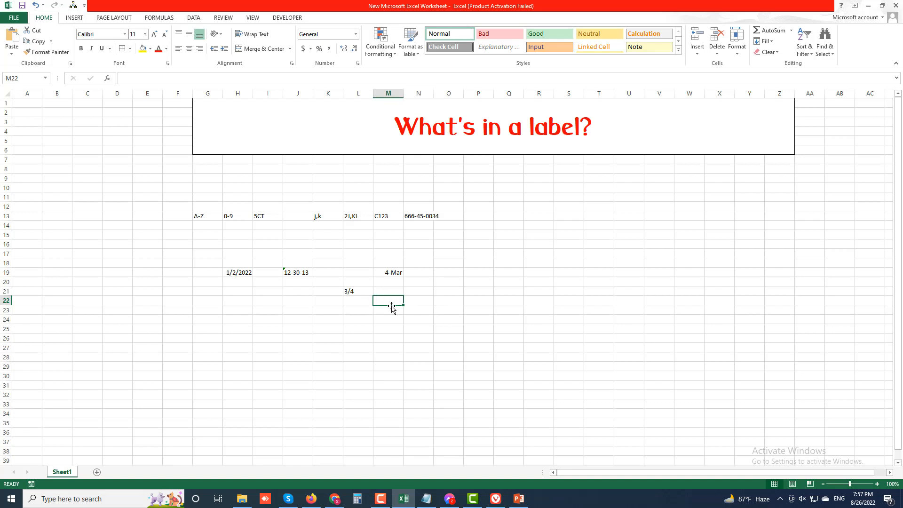
pyautogui.write('=')
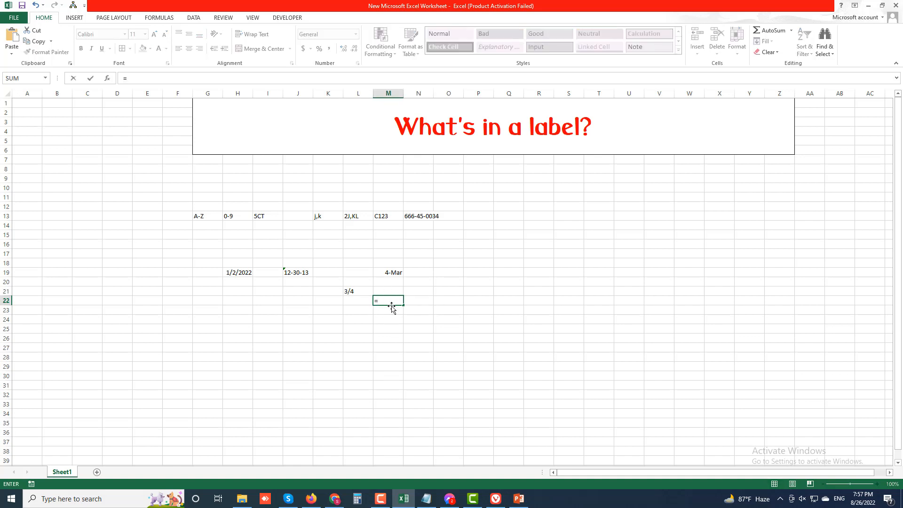
pyautogui.write('3/4')
pyautogui.press('Return')
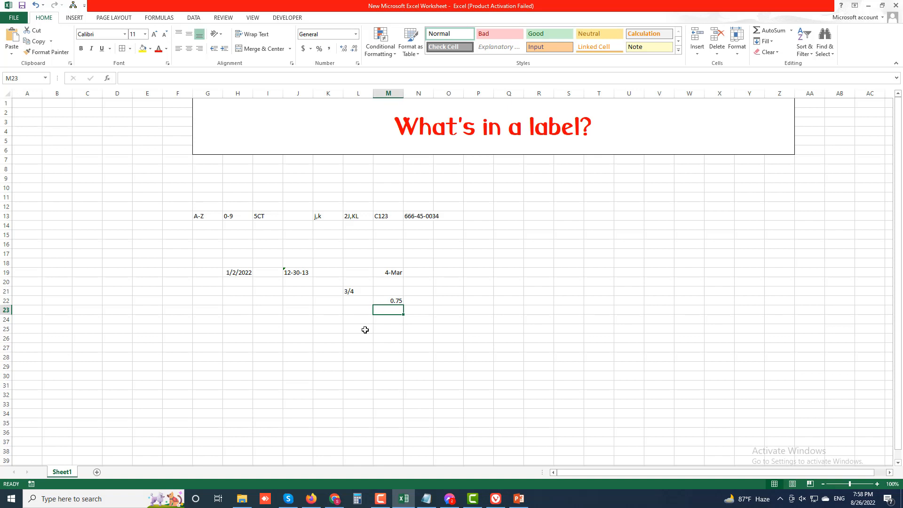
pyautogui.click(351, 292)
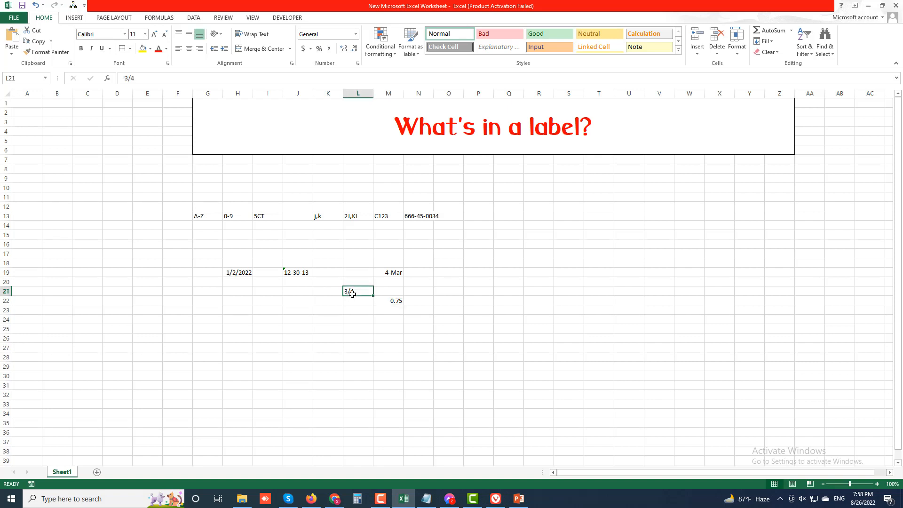